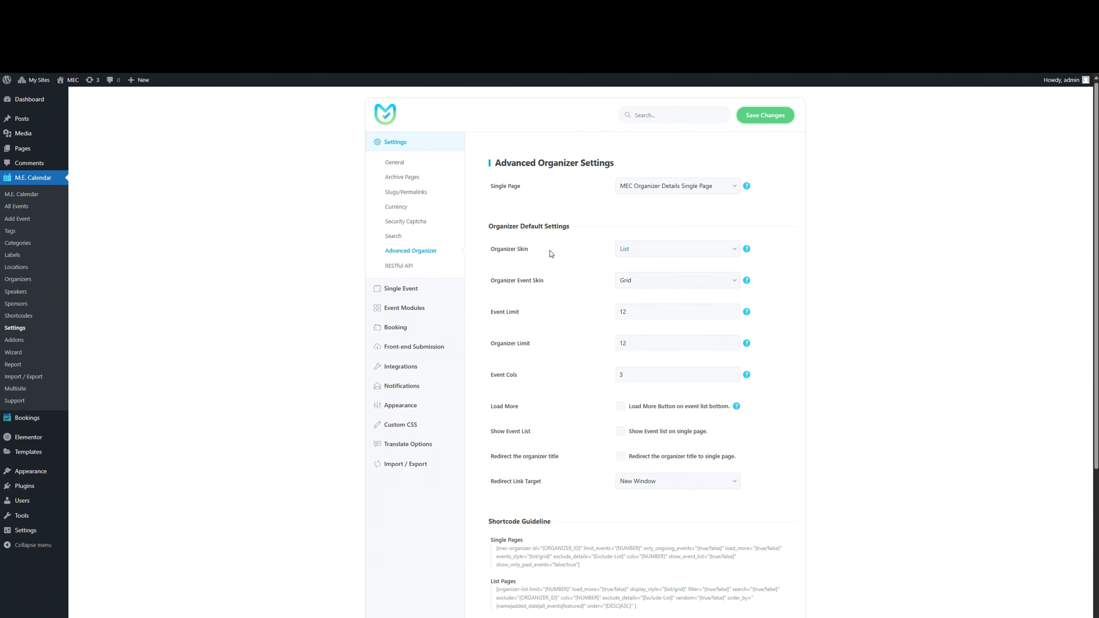
Step: Review the Organizer Skin and Organizer Event Skin options, plus the organizer section on the virtual reality theme parks event page
scroll(551, 255, "down", 2)
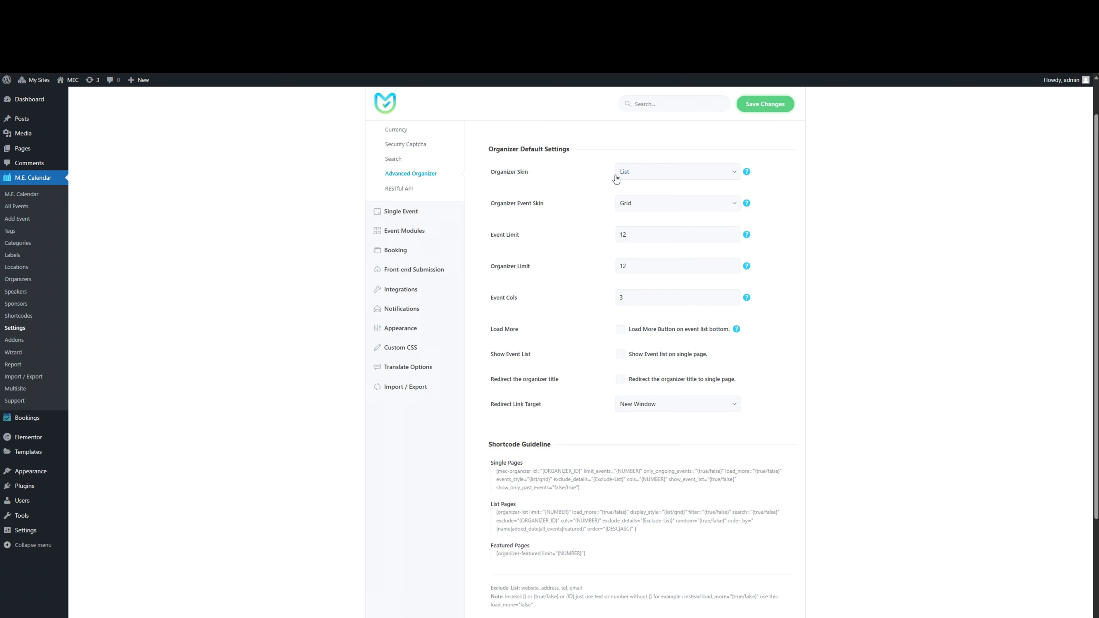
left_click(638, 172)
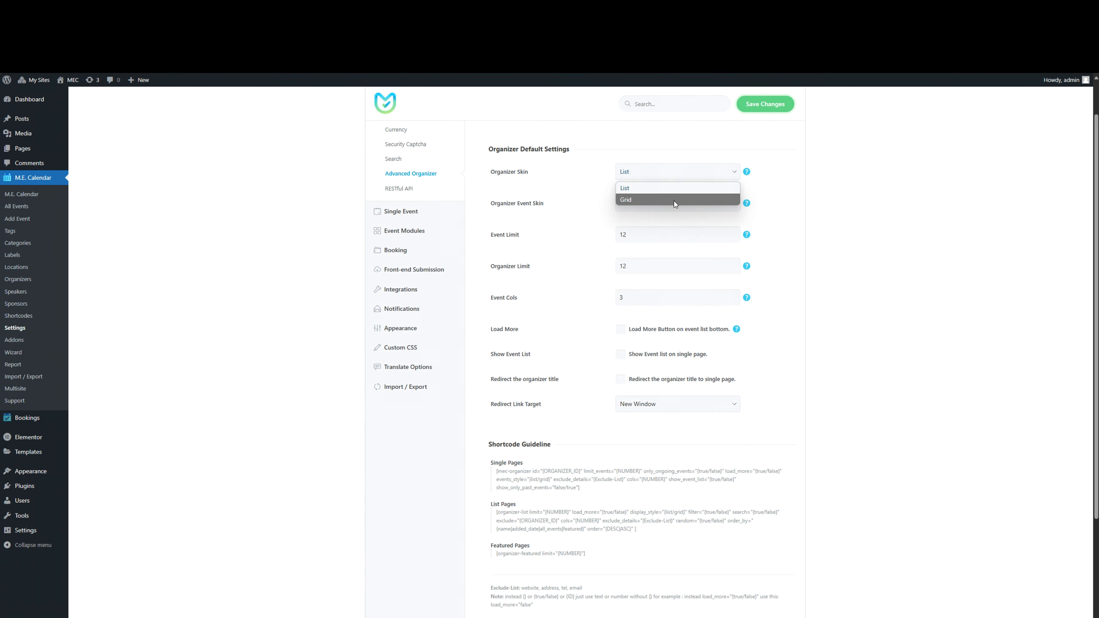
left_click(605, 169)
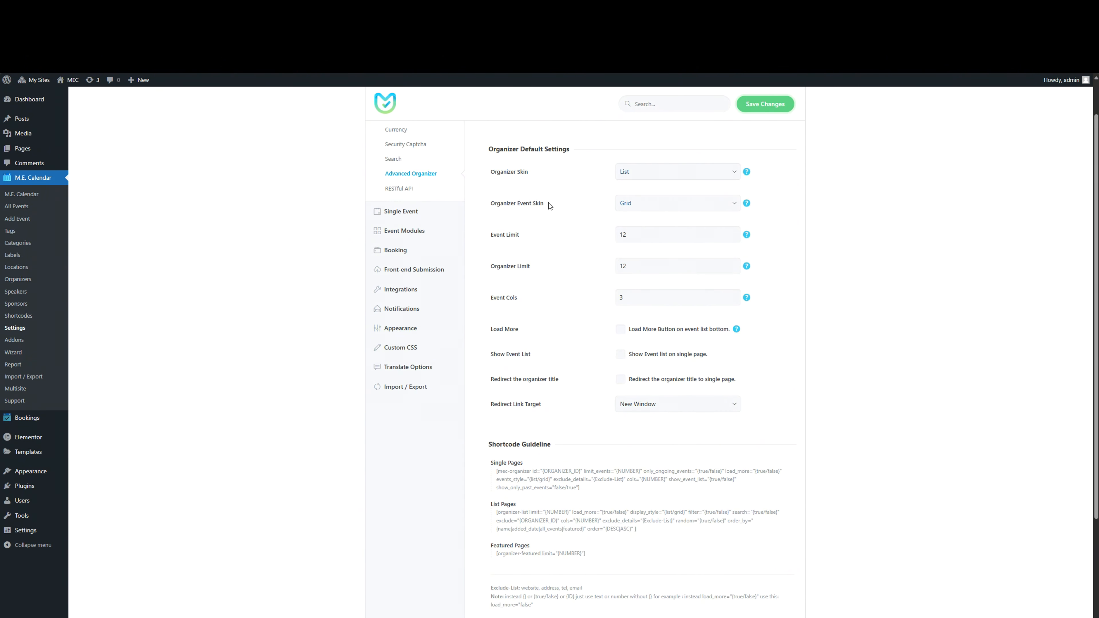
left_click(700, 204)
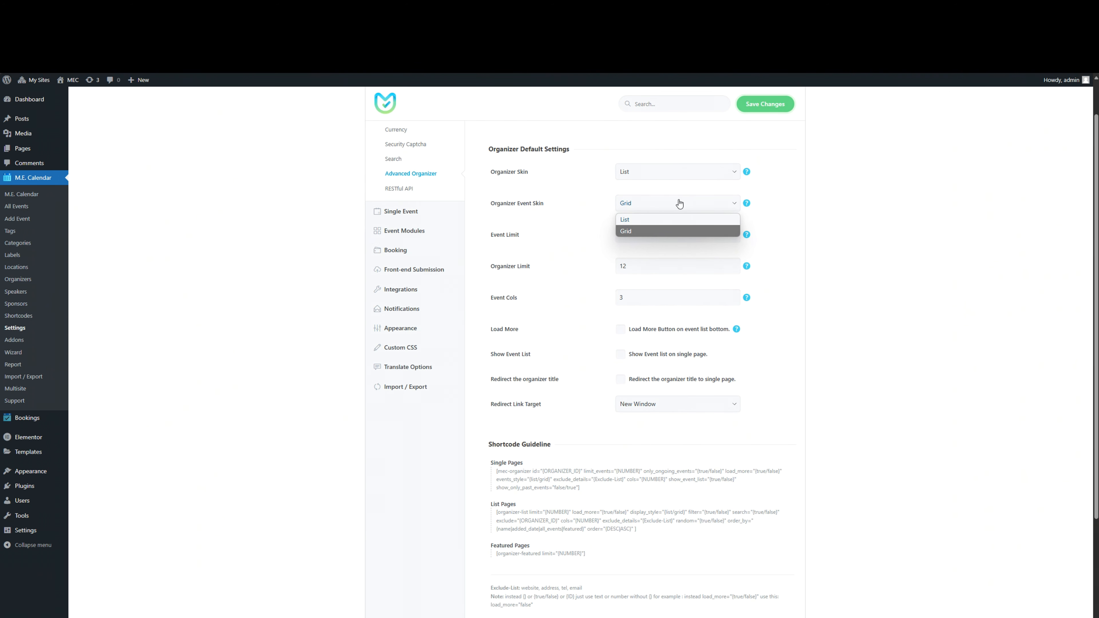
left_click(572, 200)
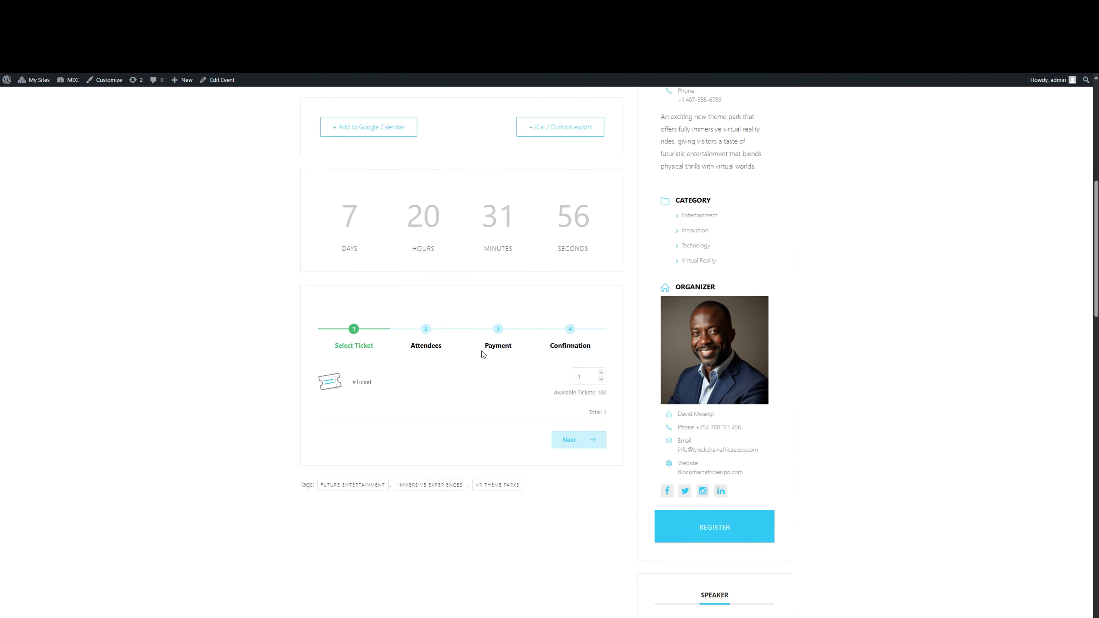
scroll(482, 351, "up", 2)
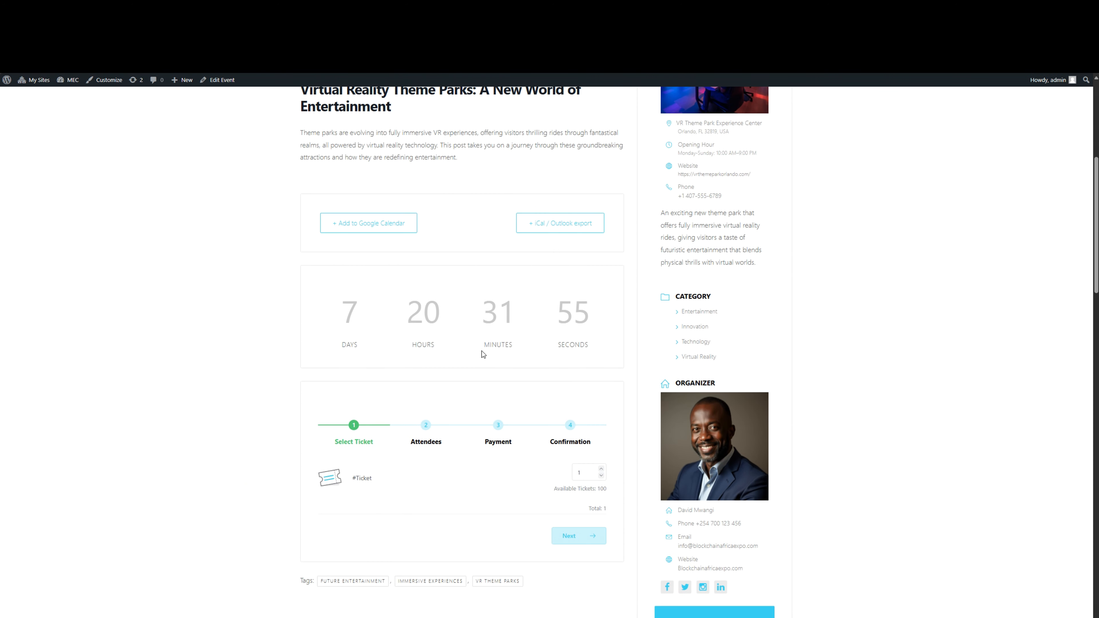
scroll(482, 352, "down", 3)
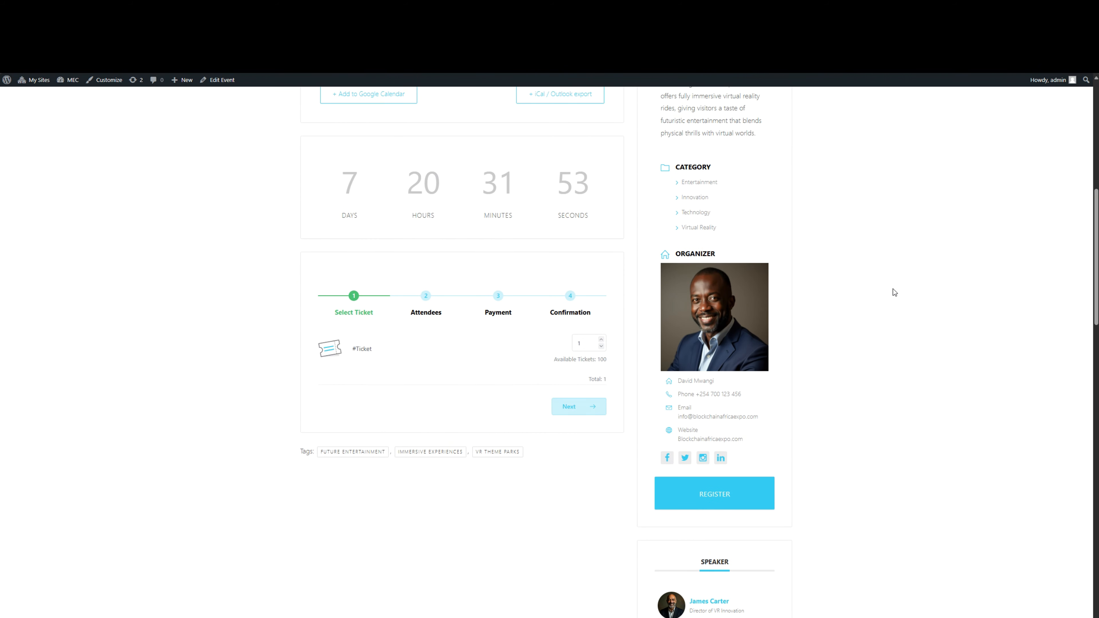
scroll(887, 292, "down", 1)
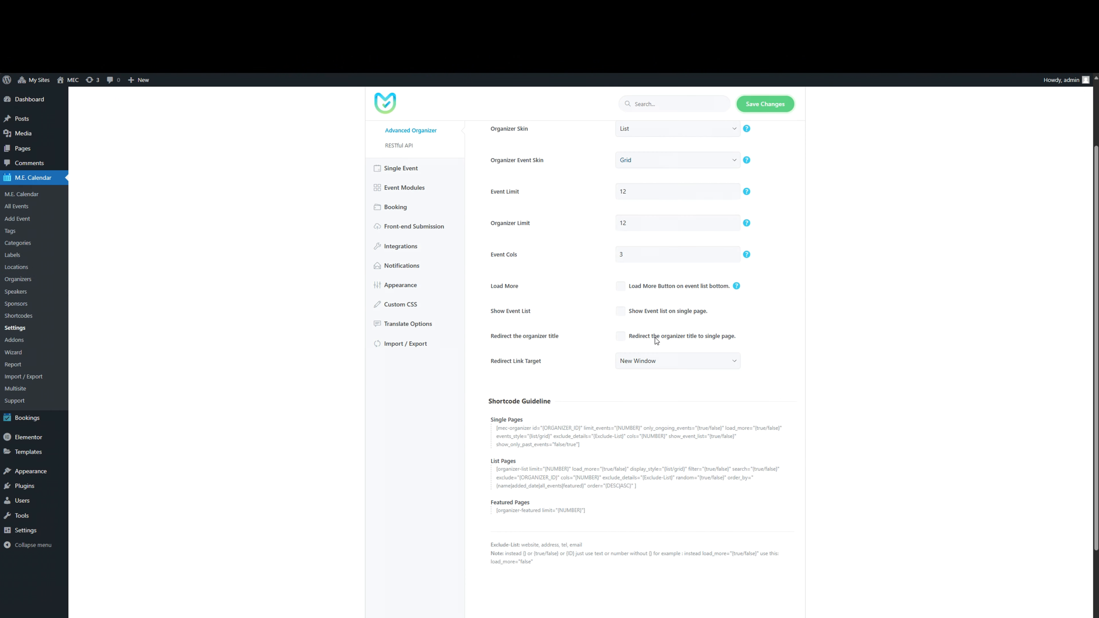
Step: Enable redirecting the organizer title to the single page, set Details Link to Force Single Page, and save the changes
left_click(655, 338)
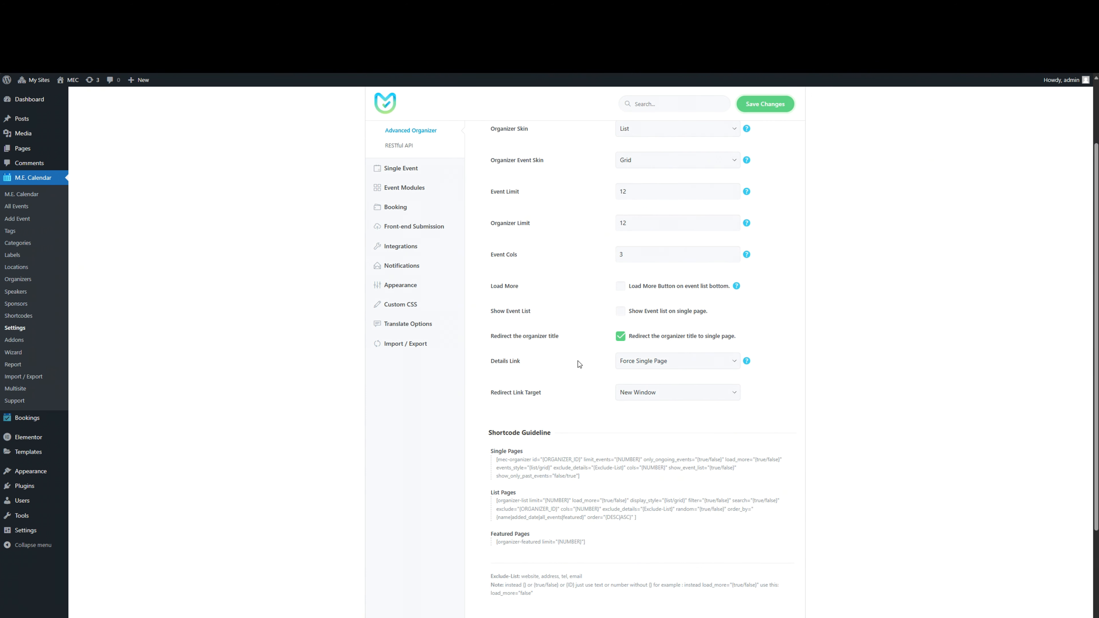
left_click(626, 361)
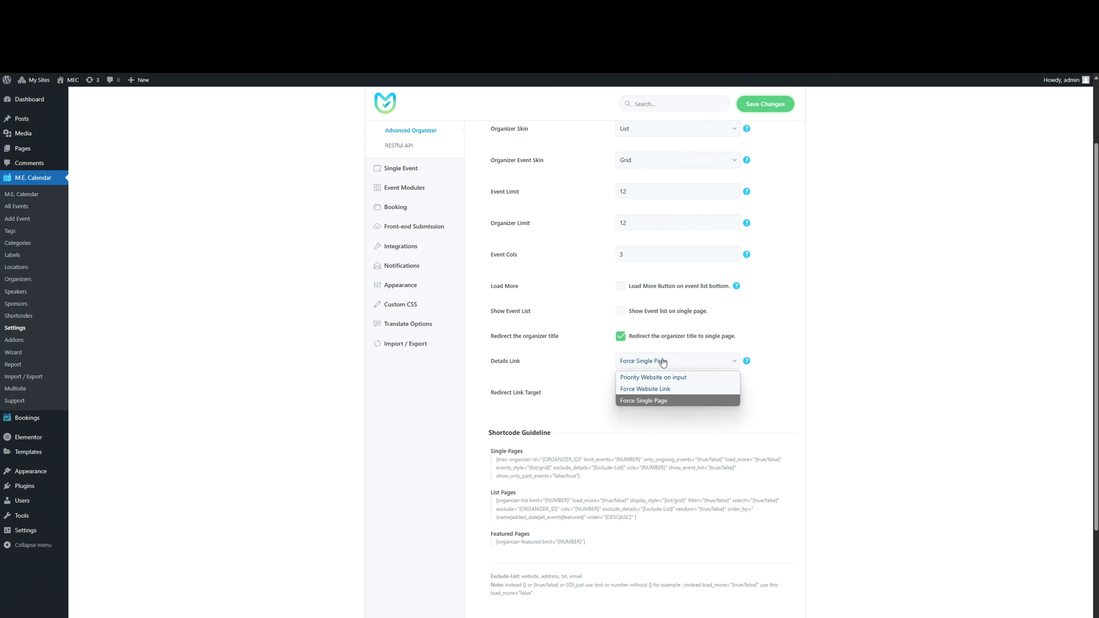
left_click(709, 376)
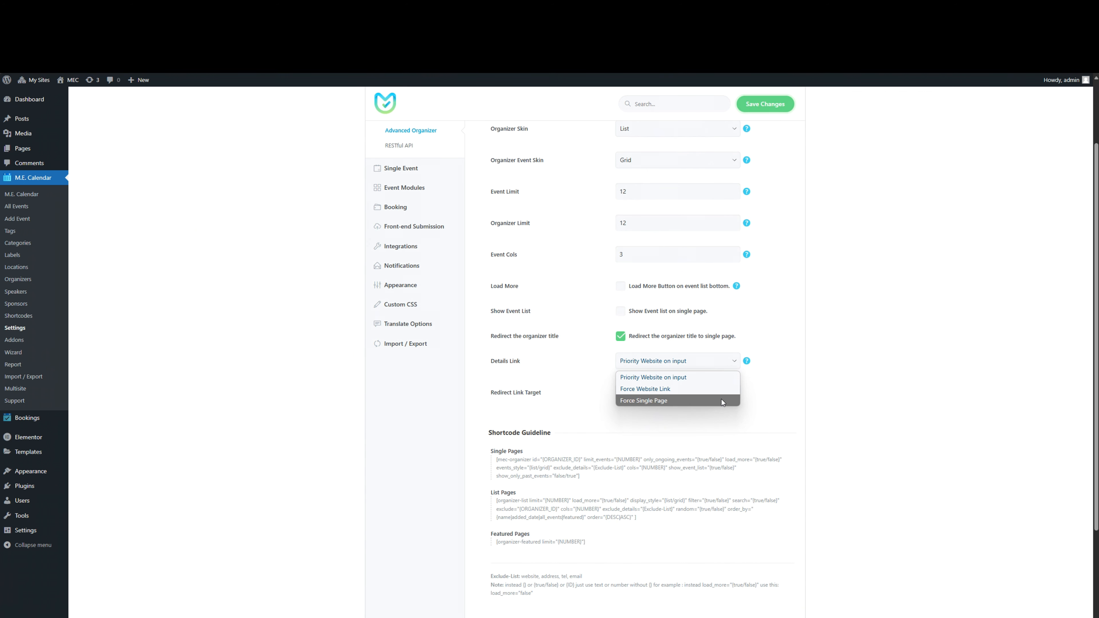
left_click(721, 399)
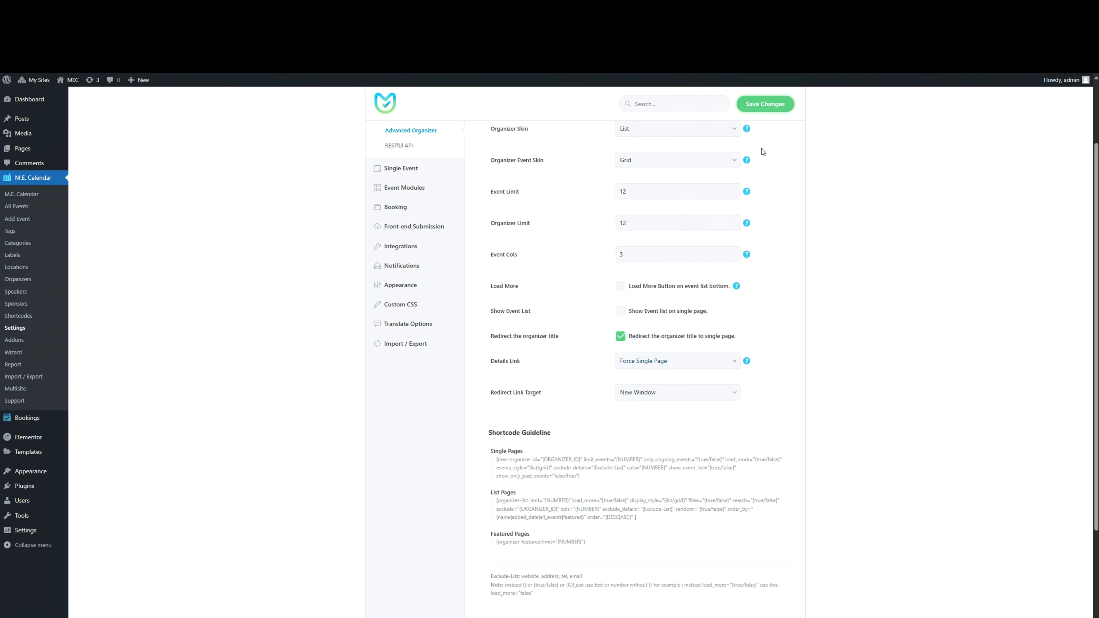
left_click(753, 104)
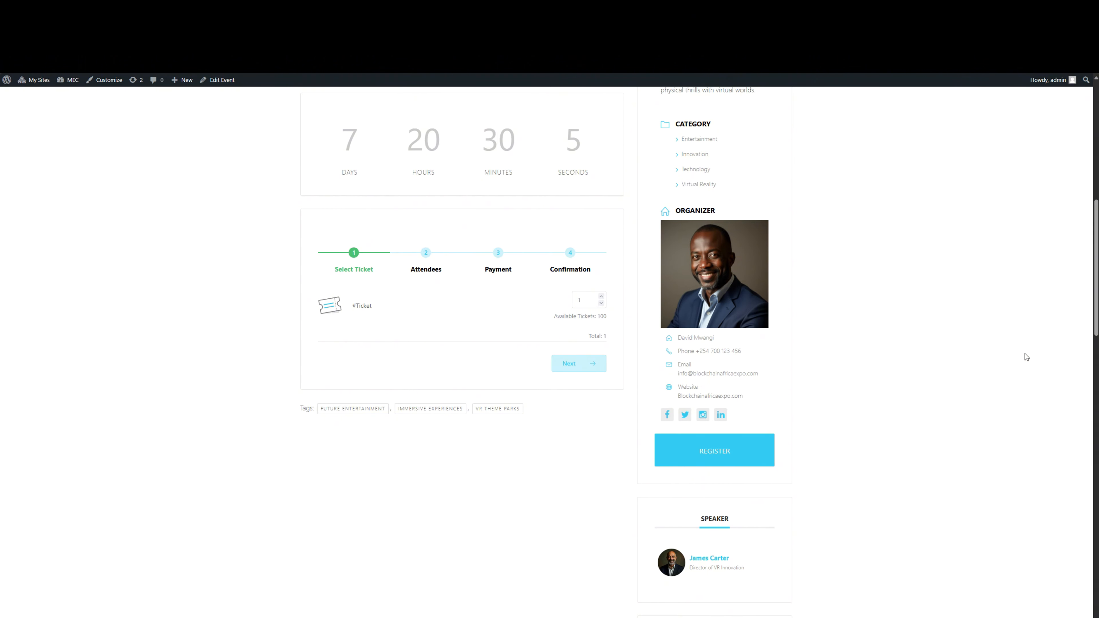
Step: Follow the organizer's name link in the event page's Organizer section to test the redirect
scroll(1028, 354, "up", 5)
scroll(1030, 353, "down", 6)
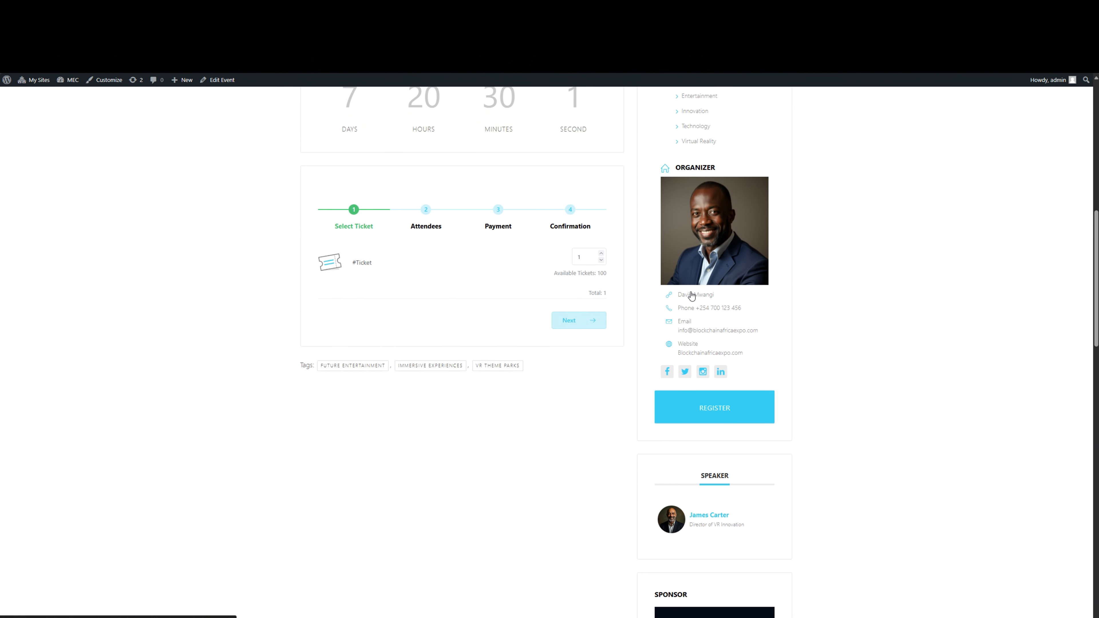
left_click(701, 295)
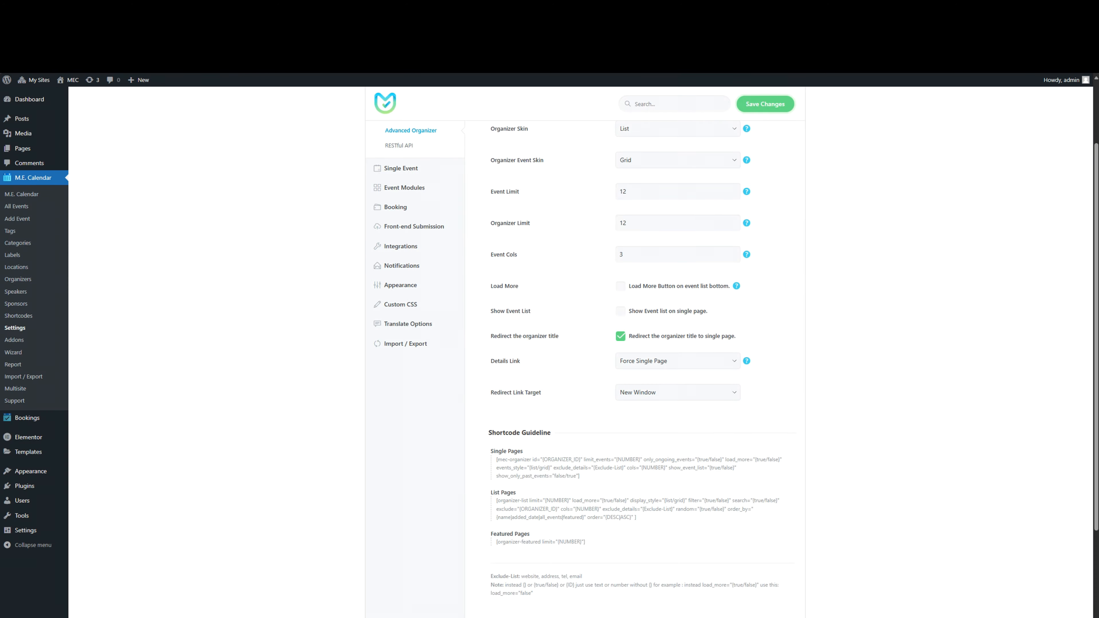
Step: Enable showing the event list on the single page, set Organizer Event Skin to List, and save the settings
left_click(672, 313)
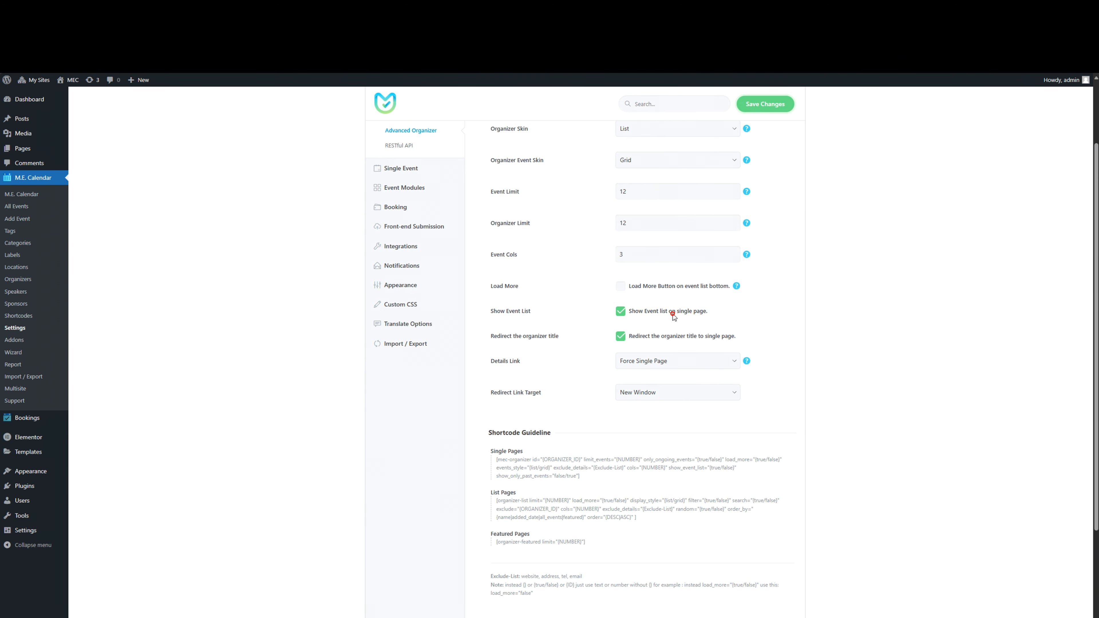
left_click(772, 105)
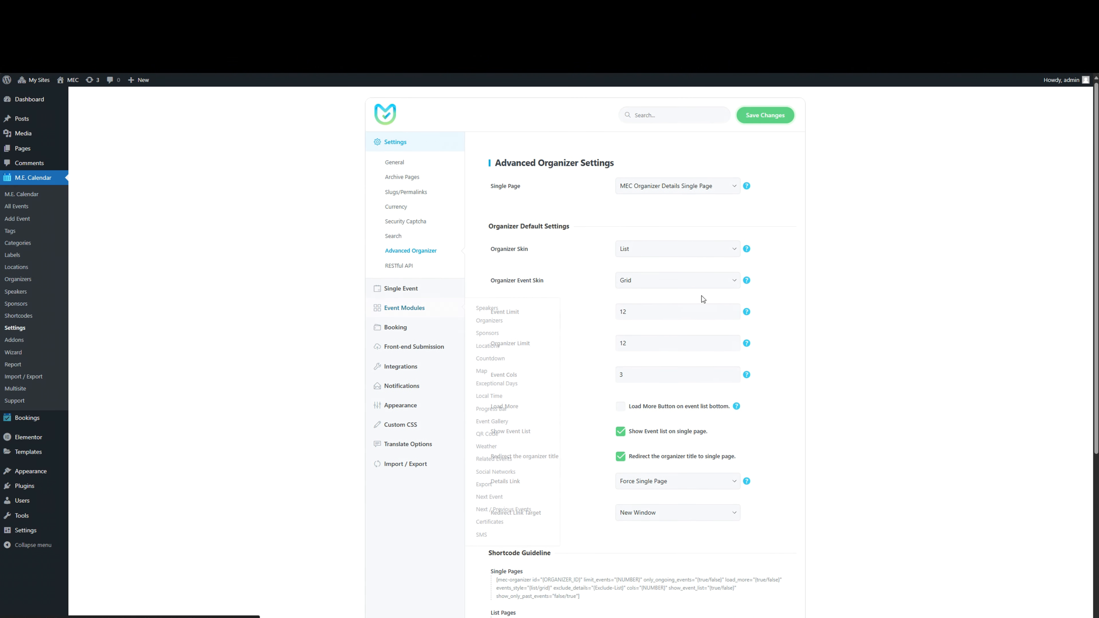
left_click(708, 281)
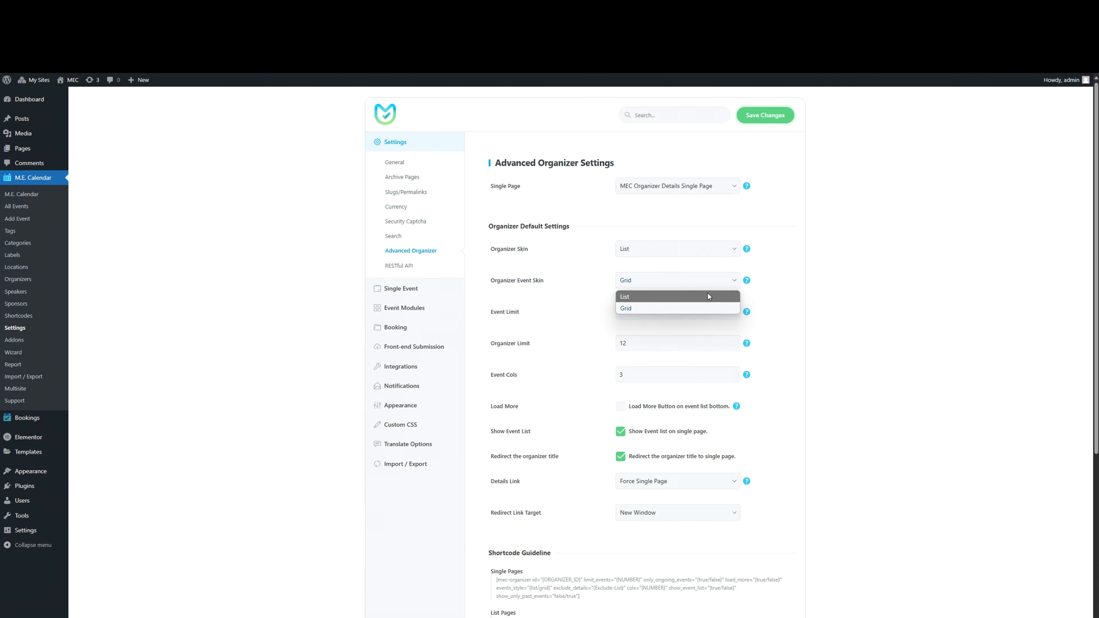
left_click(707, 297)
left_click(779, 115)
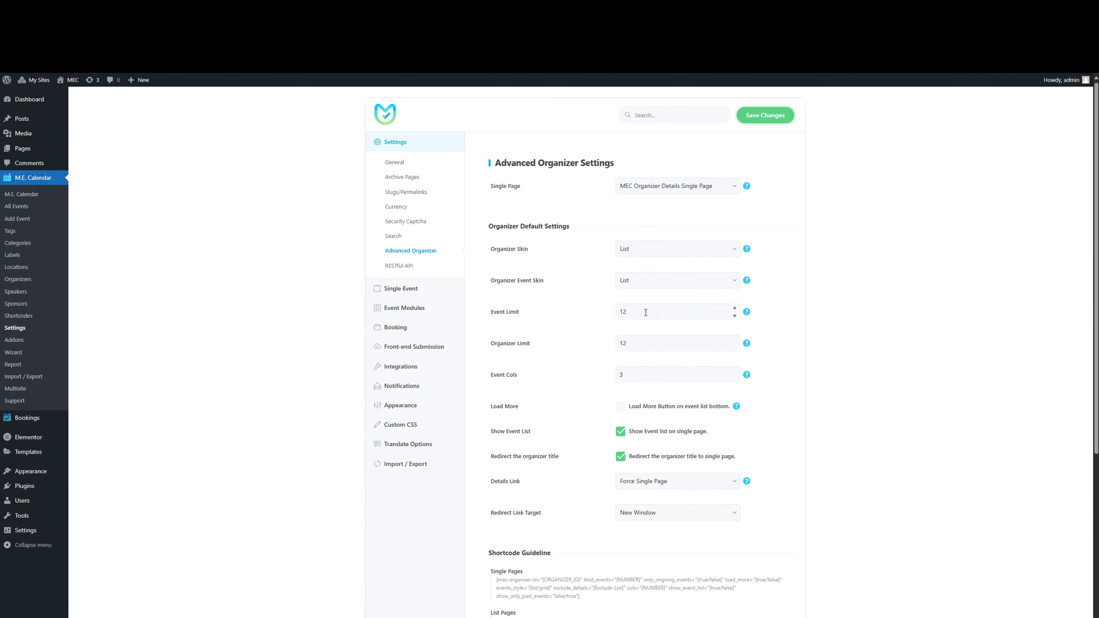
Step: Enable the Load More button for the bottom of the event list in the organizer default settings
scroll(648, 260, "down", 2)
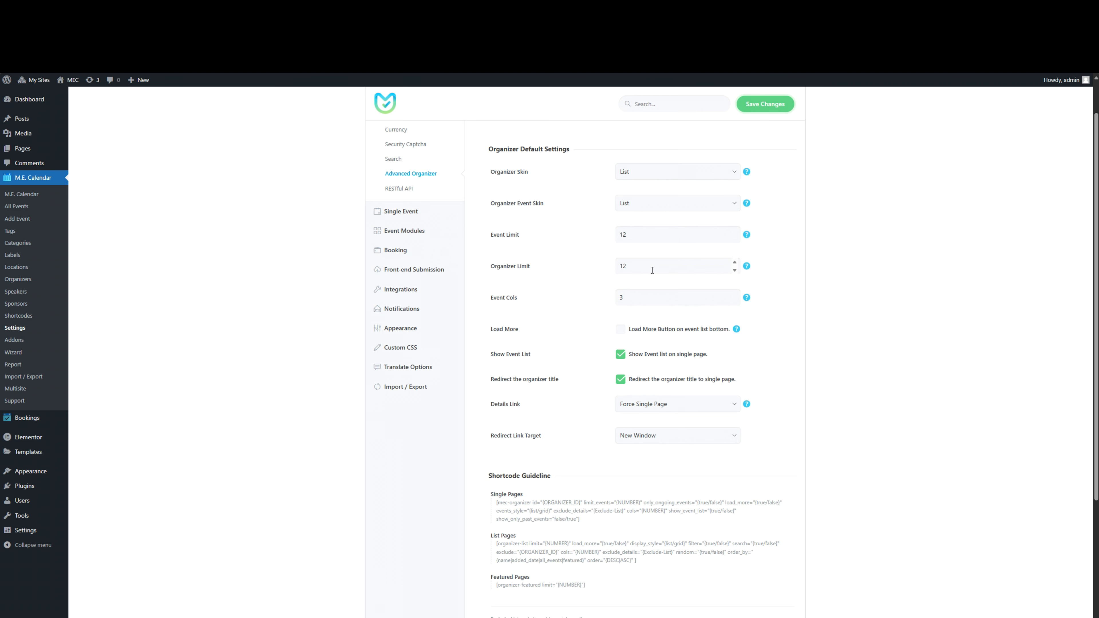
scroll(761, 292, "down", 1)
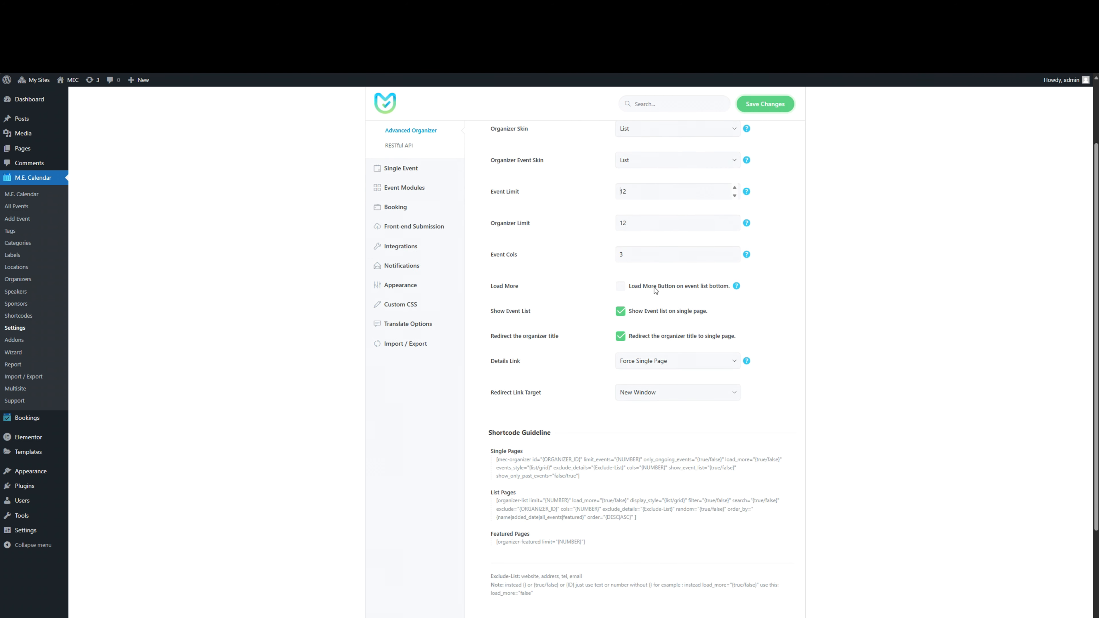
left_click(684, 287)
scroll(785, 293, "down", 1)
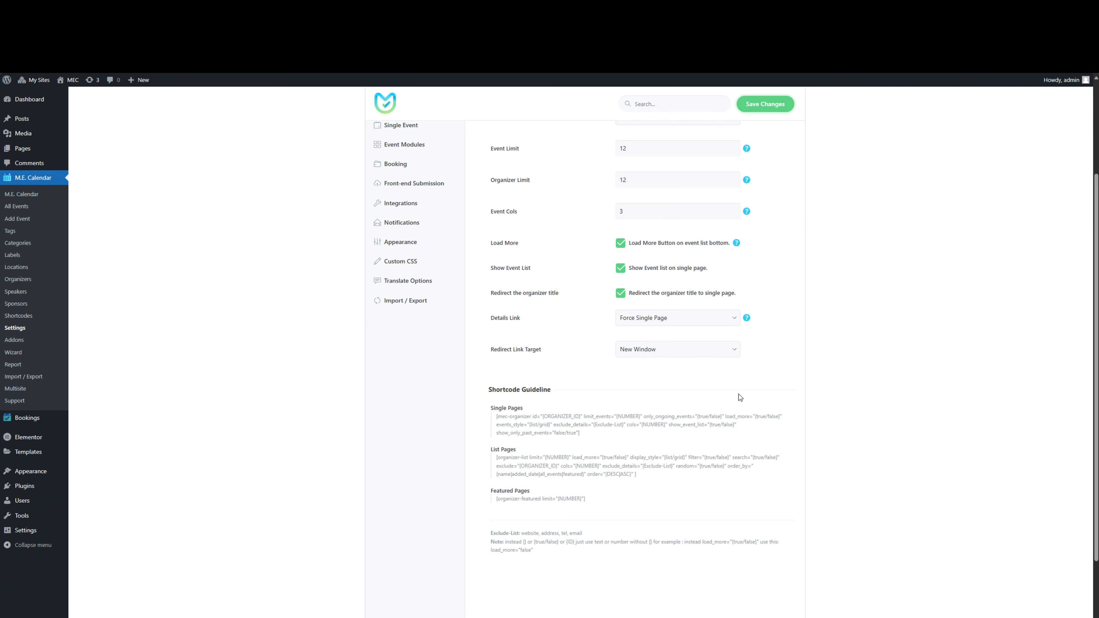
Step: Copy the full Single Pages shortcode from the Shortcode Guideline section
scroll(739, 395, "up", 2)
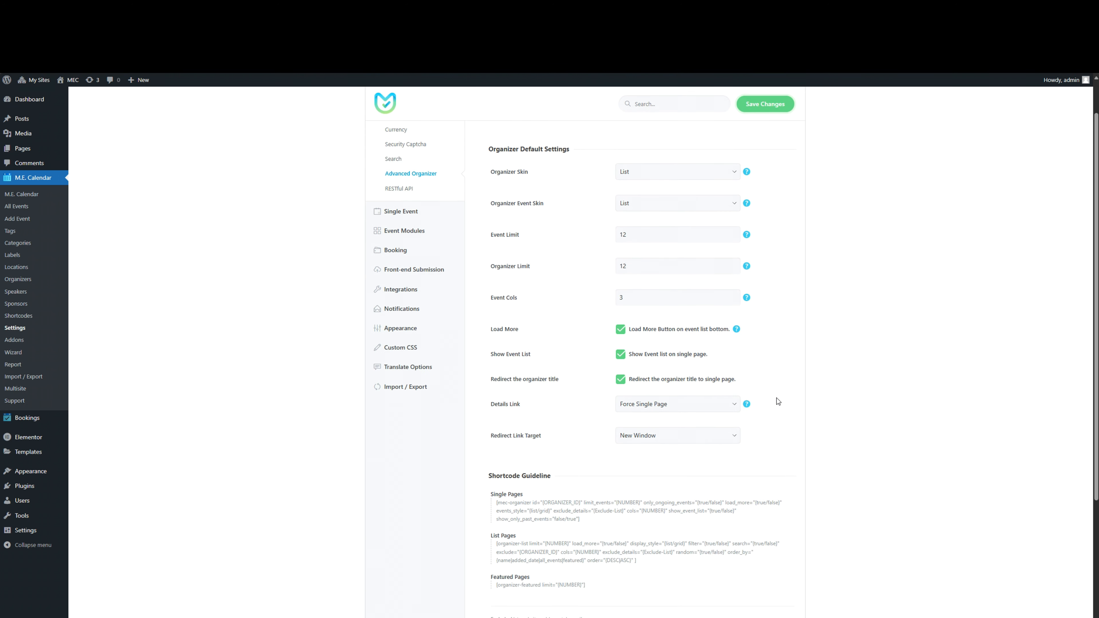
scroll(783, 433, "down", 1)
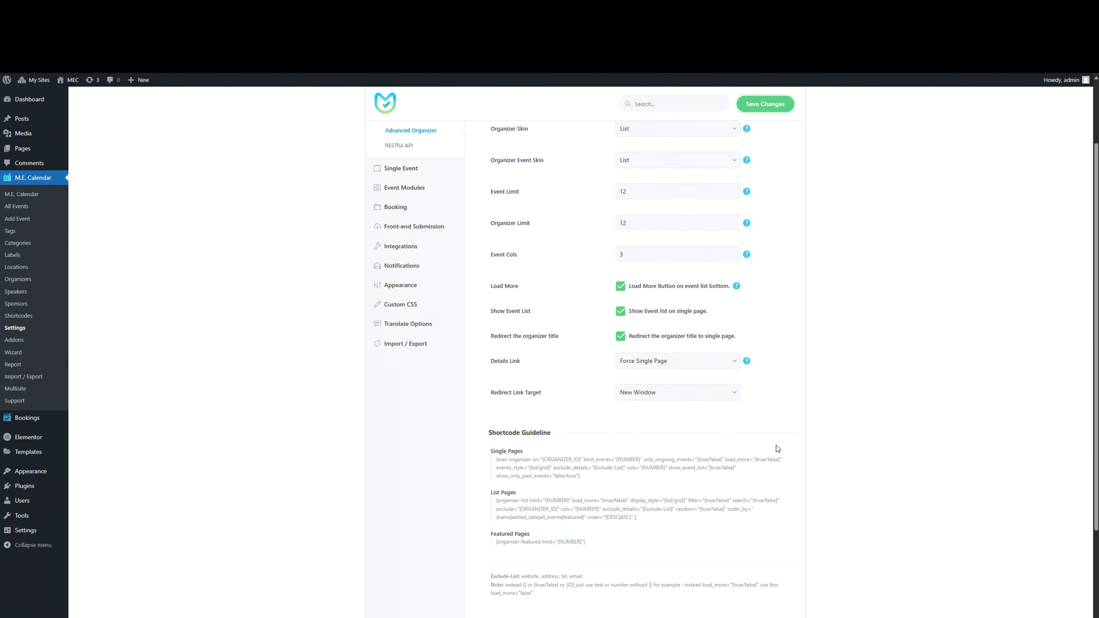
left_click_drag(580, 476, 498, 460)
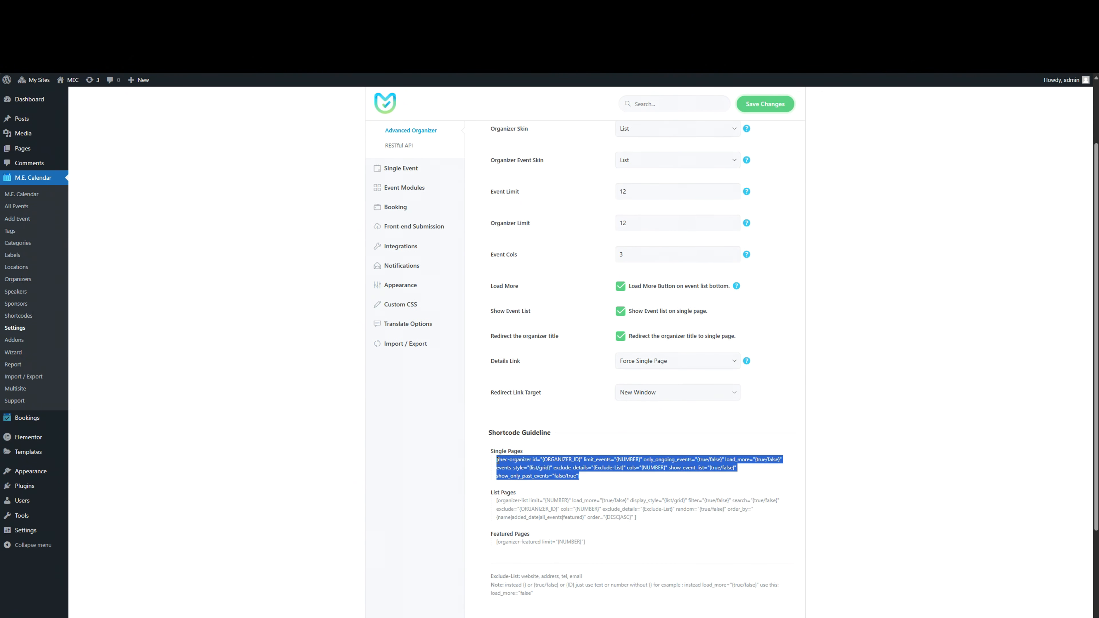
right_click(504, 464)
left_click(522, 471)
Step: Create a new page in a separate browser tab and title it "Single"
mouse_move(61, 149)
right_click(105, 163)
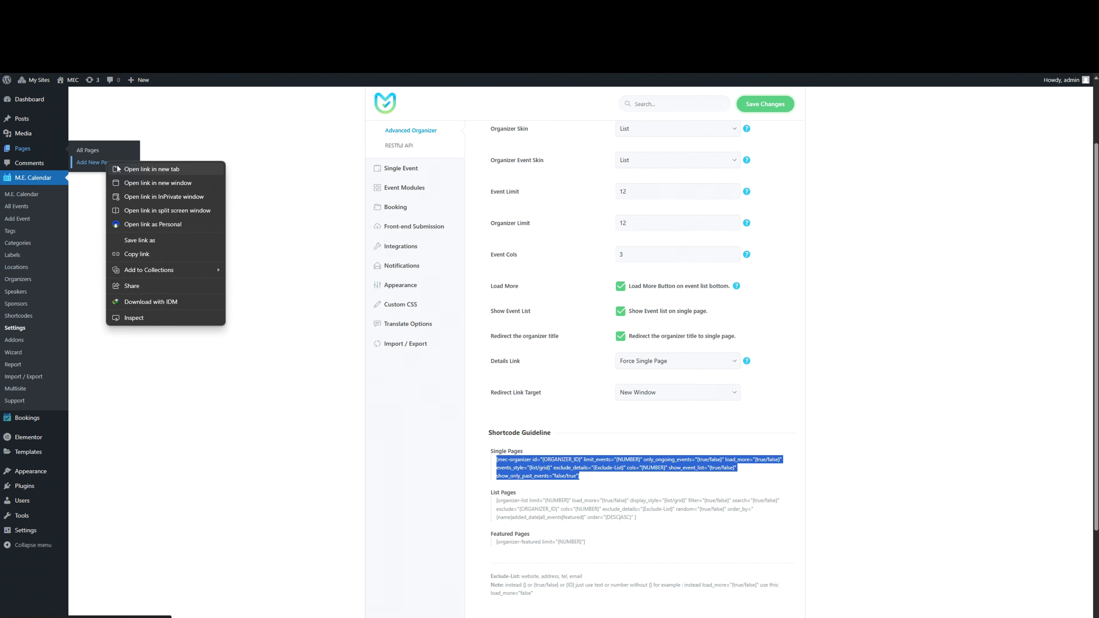
left_click(130, 168)
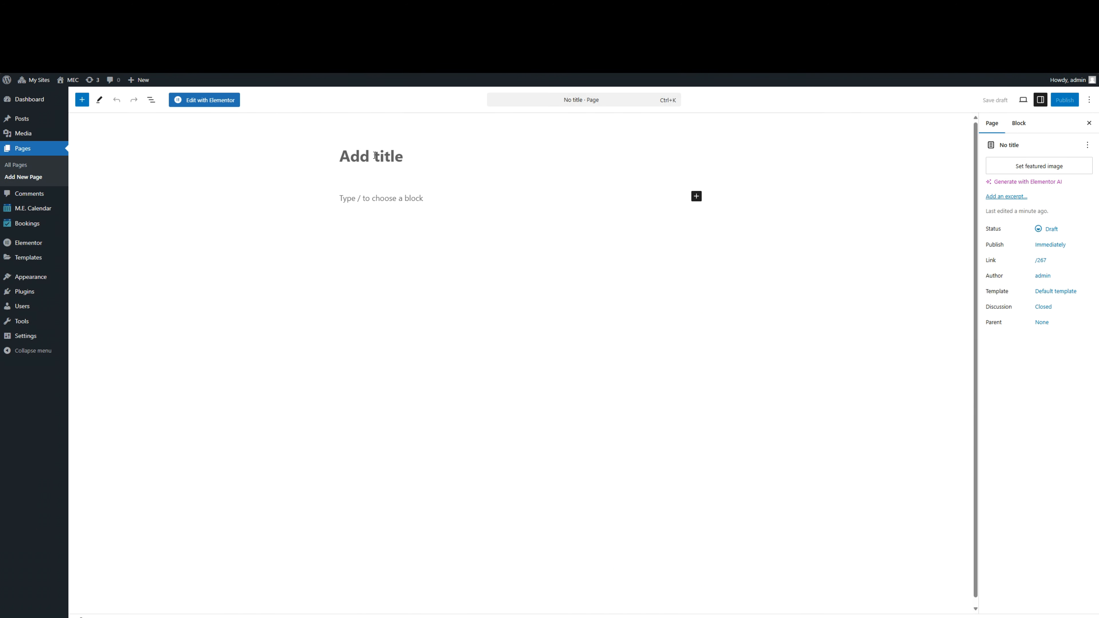
left_click(374, 155)
type("S")
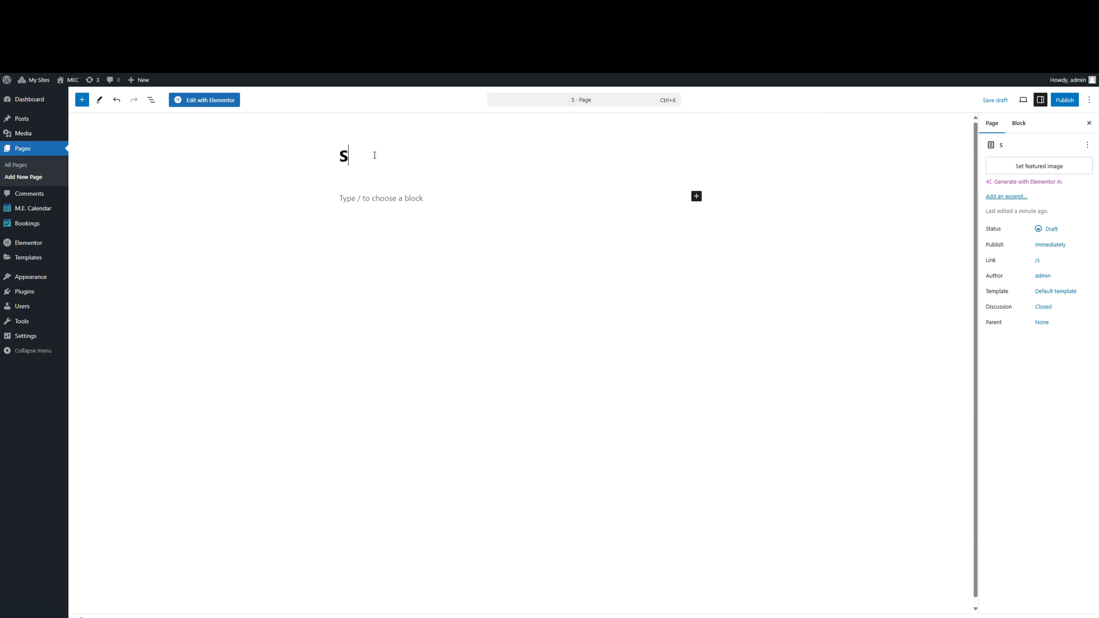
type("ingle")
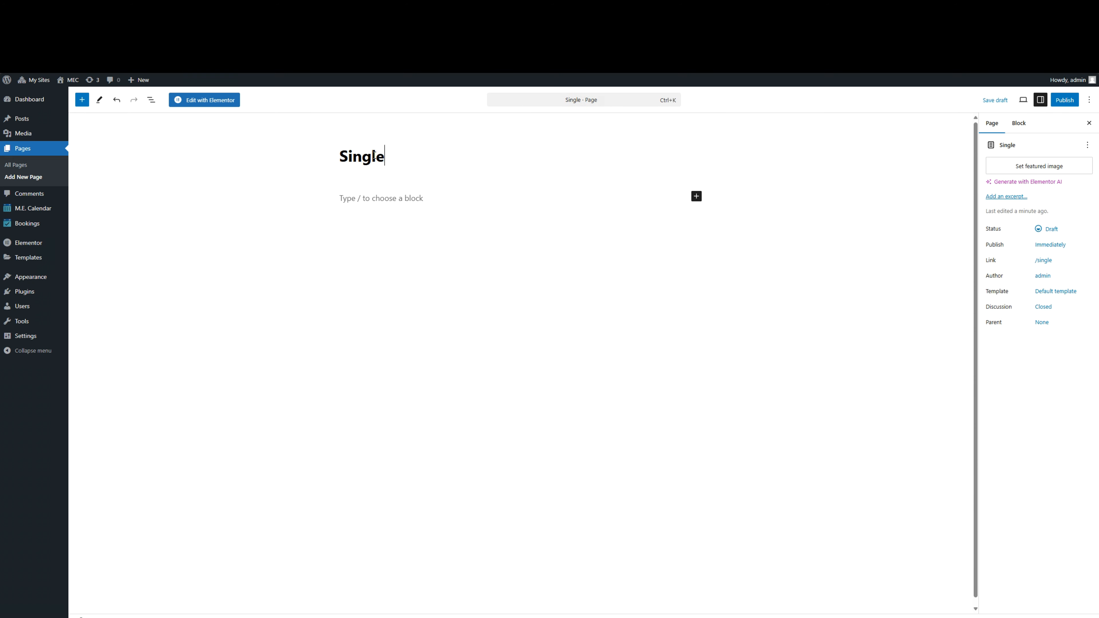
Step: Insert a Shortcode block below the page title and paste the copied single organizer shortcode into it
left_click(696, 196)
left_click(720, 255)
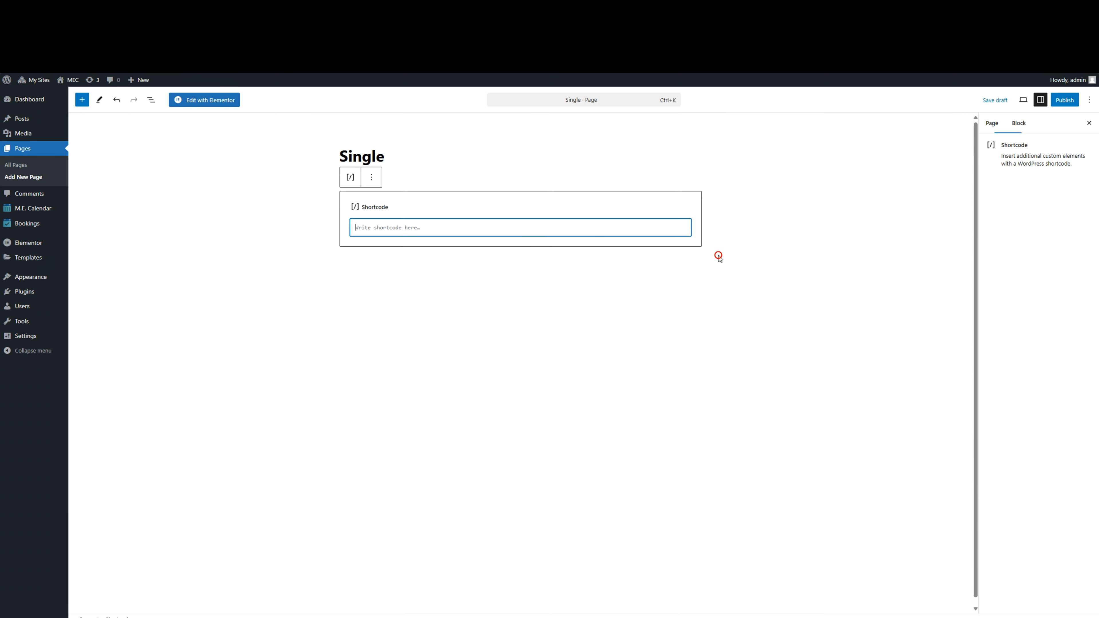
key("ctrl+v")
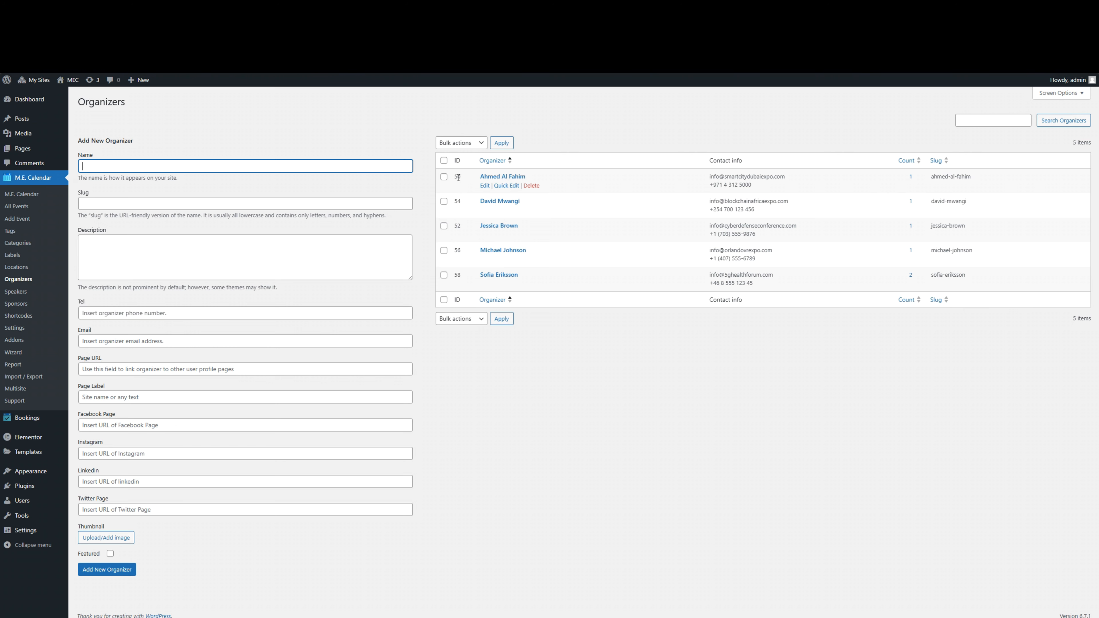
Step: Look up the first listed organizer's ID, reduce the shortcode to [mec-organizer id="50"], and publish the page
left_click(458, 176)
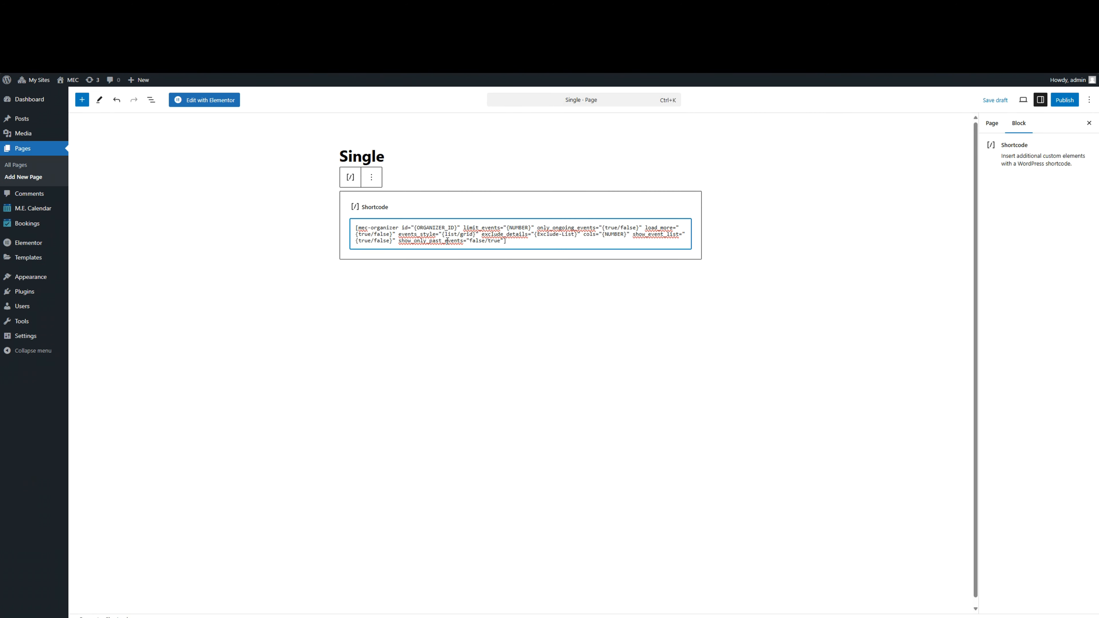
mouse_move(458, 228)
left_mouse_down()
mouse_move(413, 228)
mouse_move(635, 228)
mouse_move(420, 234)
mouse_move(460, 242)
left_mouse_up()
type("50")
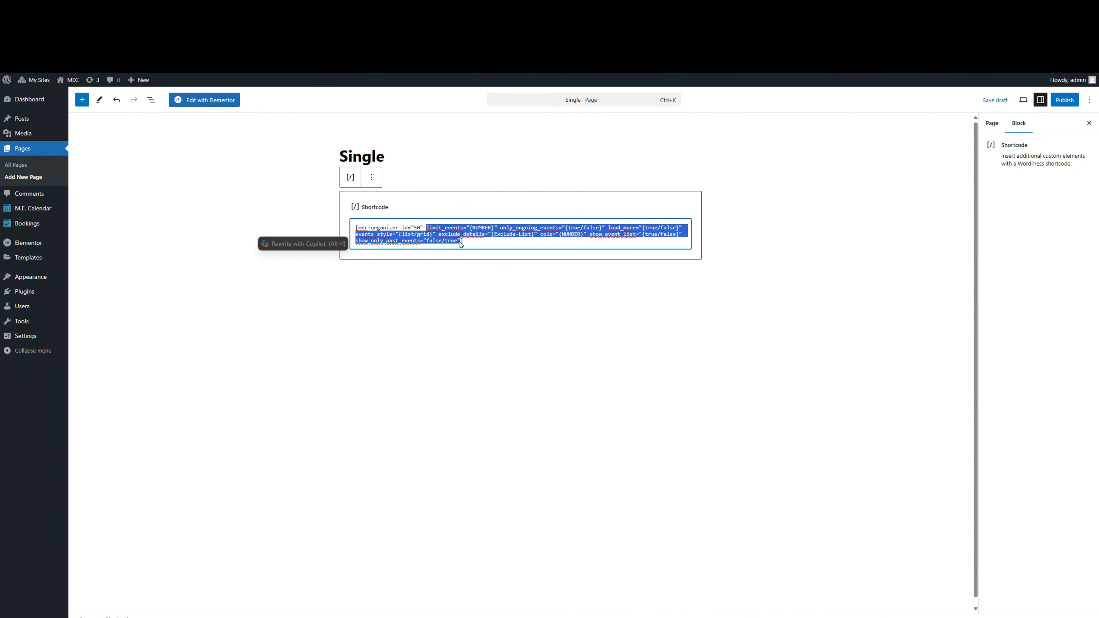
key("BackSpace")
left_click(1061, 104)
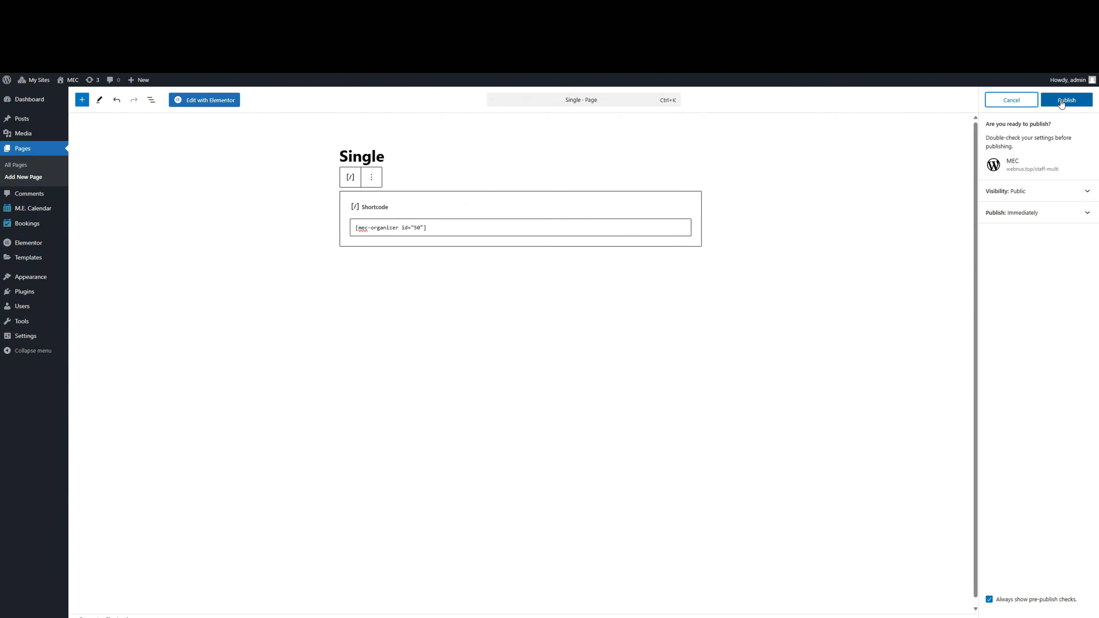
left_click(1063, 101)
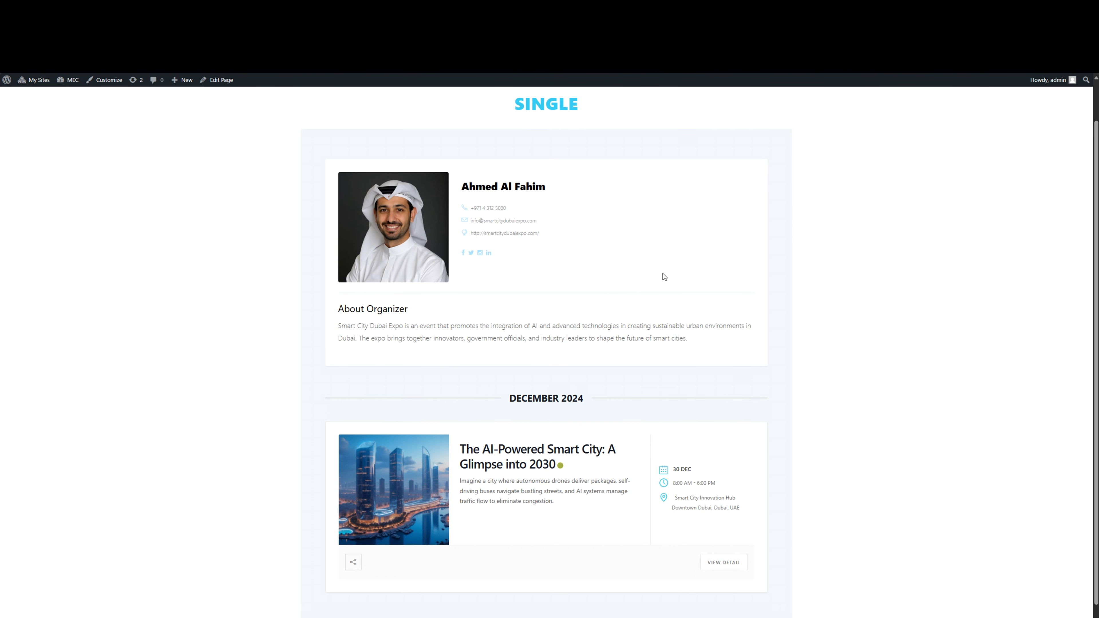
Step: Copy the full List Pages shortcode from the Shortcode Guideline section of the organizer settings
scroll(663, 277, "down", 1)
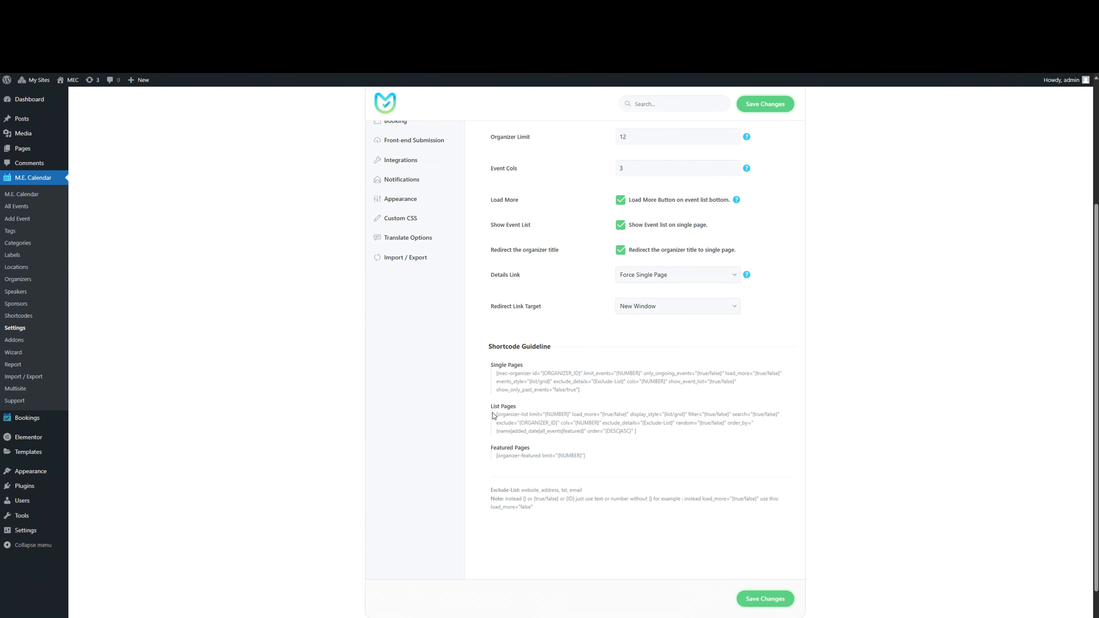
left_click_drag(493, 415, 653, 434)
key("ctrl+c")
right_click(609, 415)
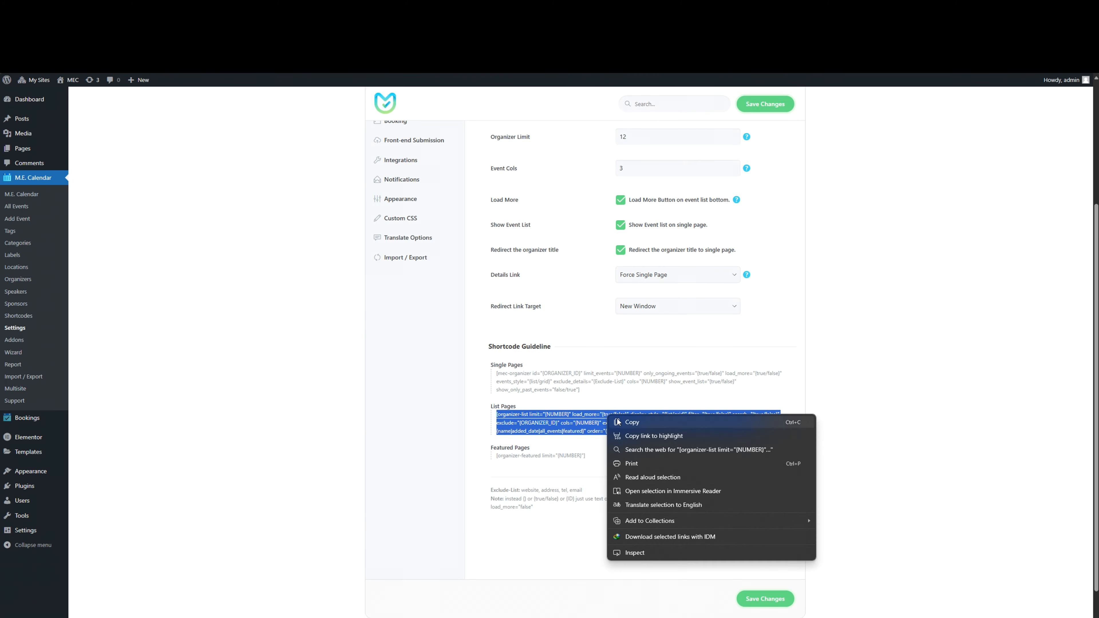
left_click(617, 422)
Step: Create a new page titled "List" and paste the copied organizer list shortcode into a Shortcode block below the title
left_click(87, 160)
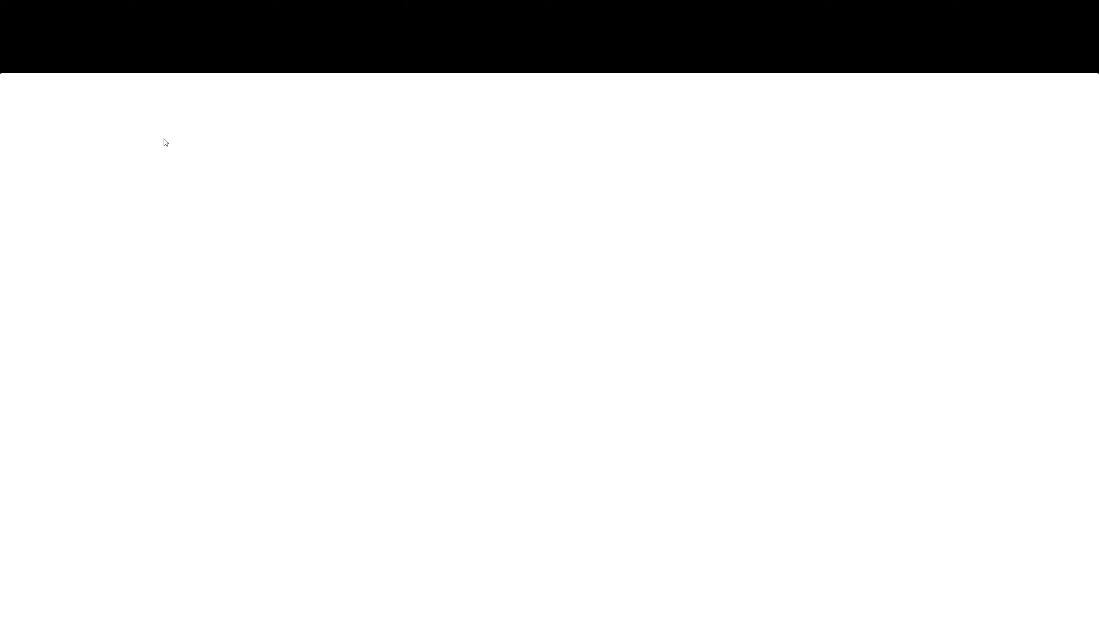
type("List")
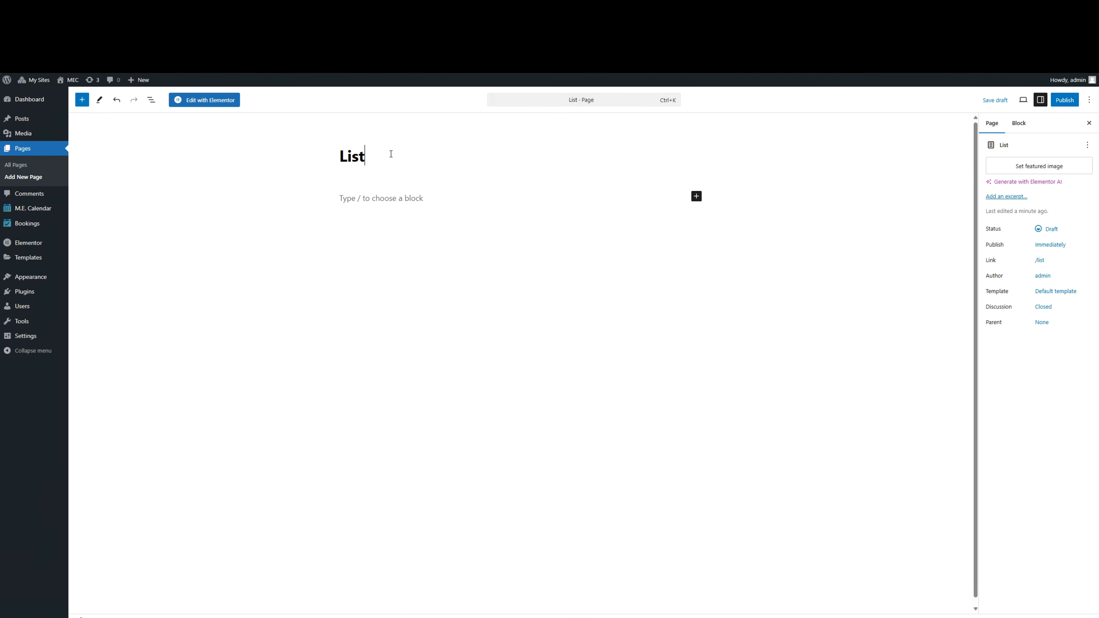
left_click(696, 196)
left_click(718, 257)
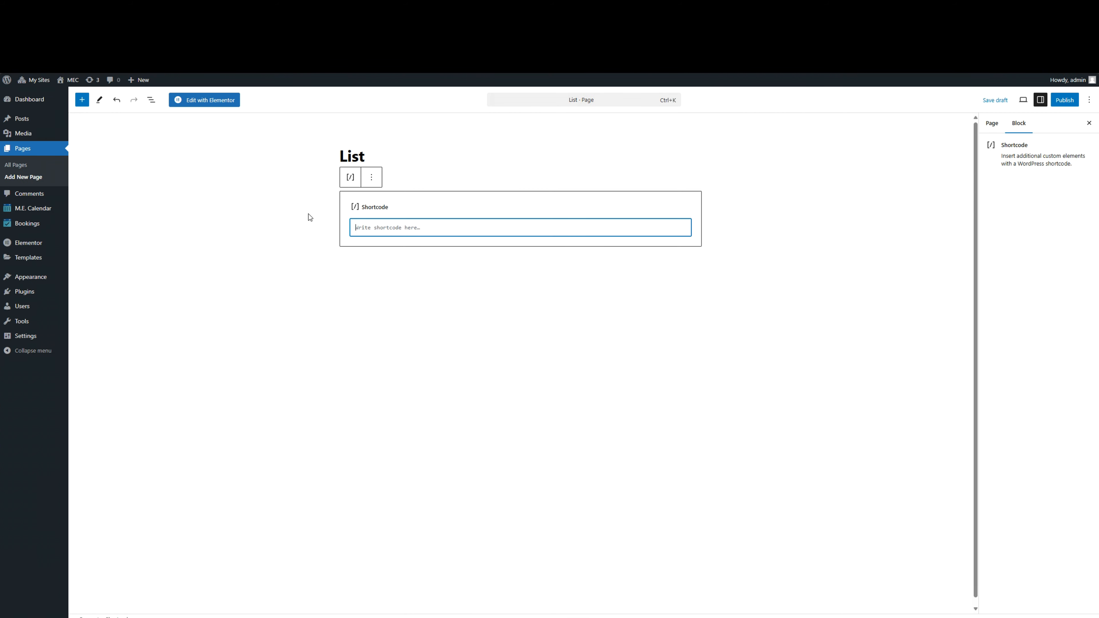
key("ctrl+v")
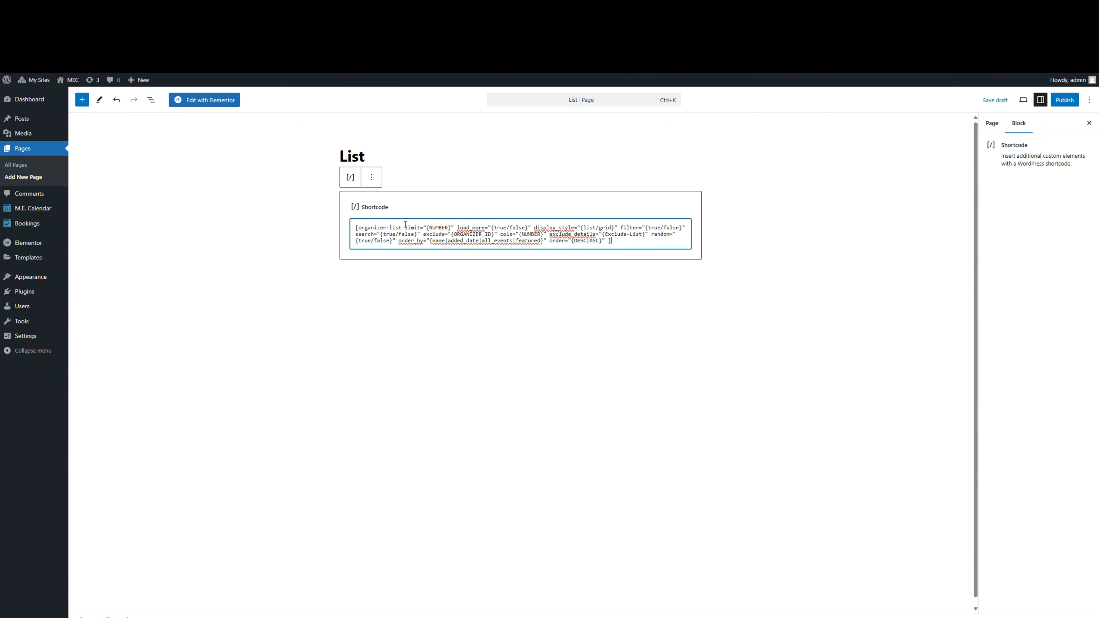
Step: Remove the limit, load_more and display_style attributes from the organizer-list shortcode and set both filter and search to "true"
left_click_drag(405, 225, 568, 227)
key("BackSpace")
key("BackSpace")
mouse_move(467, 226)
left_mouse_down()
mouse_move(432, 223)
mouse_move(472, 223)
left_mouse_up()
type("true")
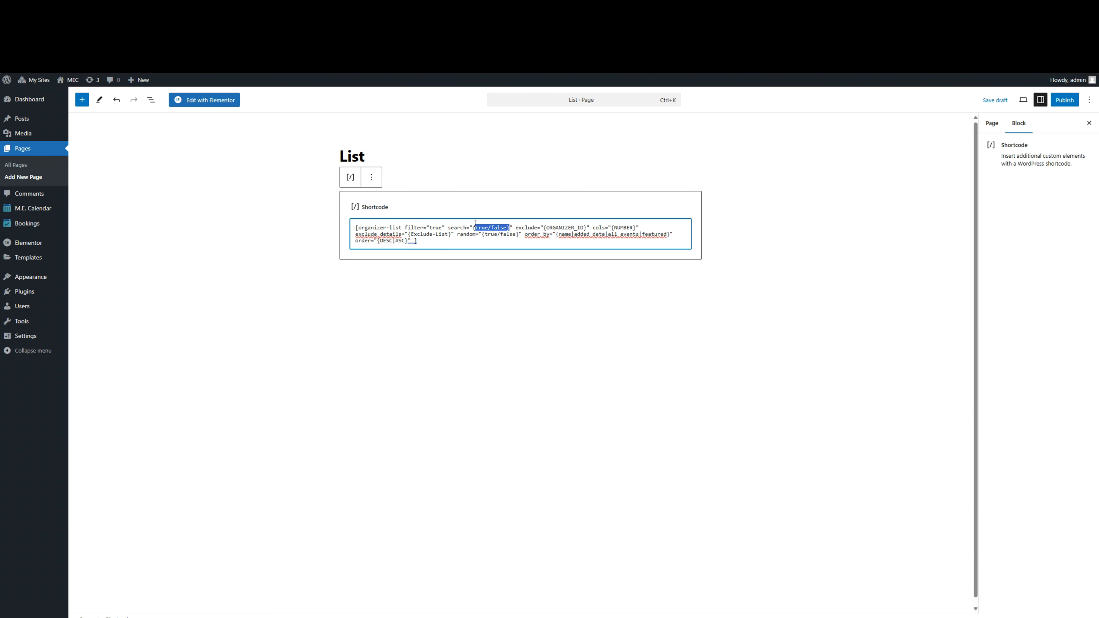
type("true")
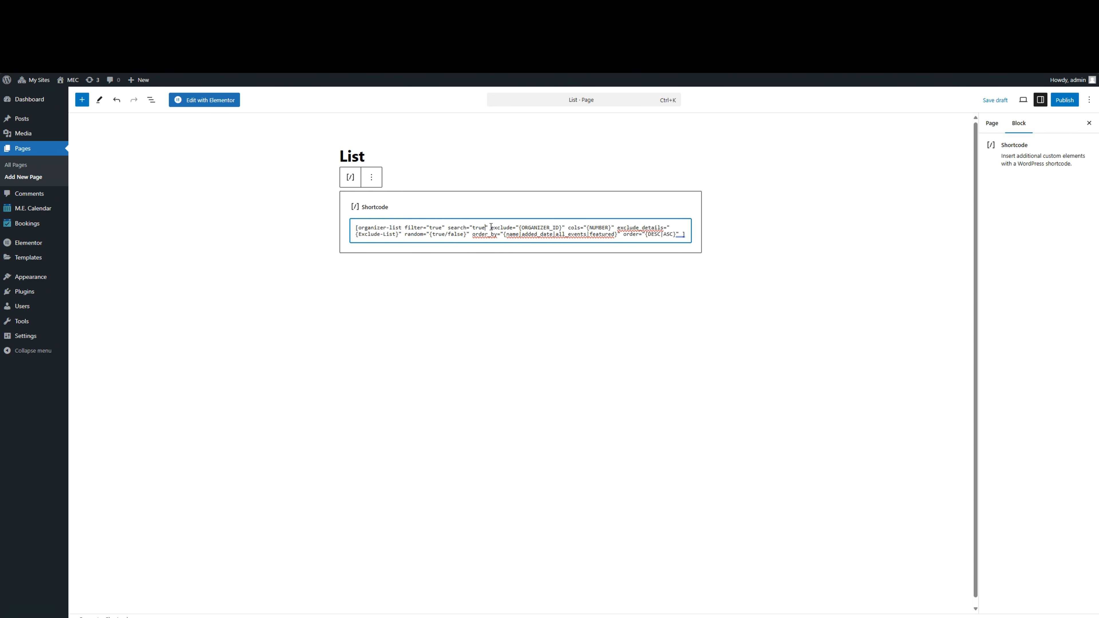